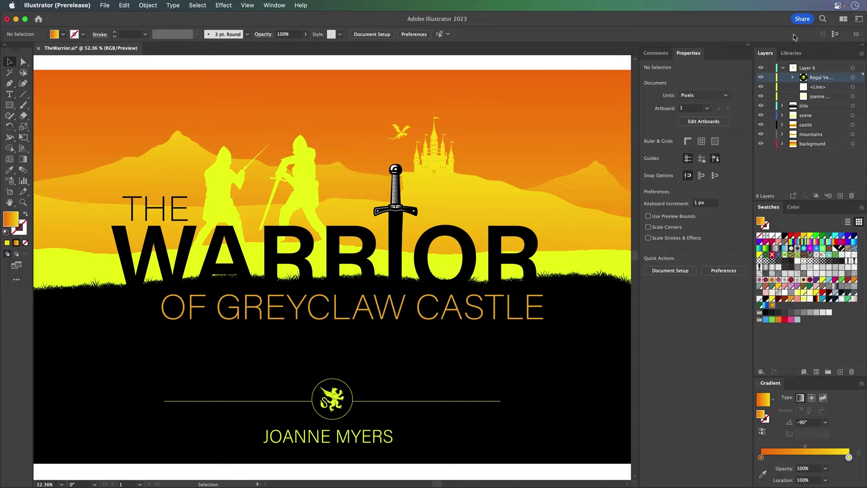
Step: Open the Warrior cover's sharing options to reach Share for review (Beta)
{"action": "left_click", "coordinate": [802, 18]}
{"action": "mouse_move", "coordinate": [829, 8]}
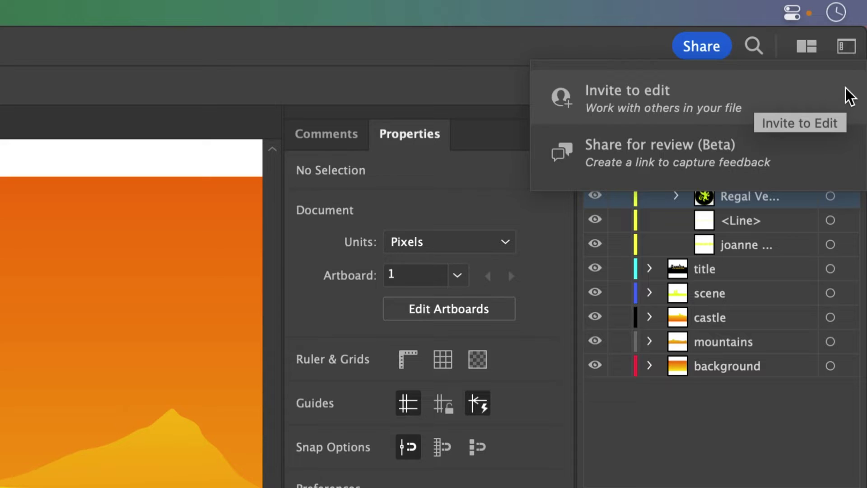
Step: Create a review link named 'The Warrior' with 'Anyone with the link can comment' access
{"action": "left_click", "coordinate": [616, 159]}
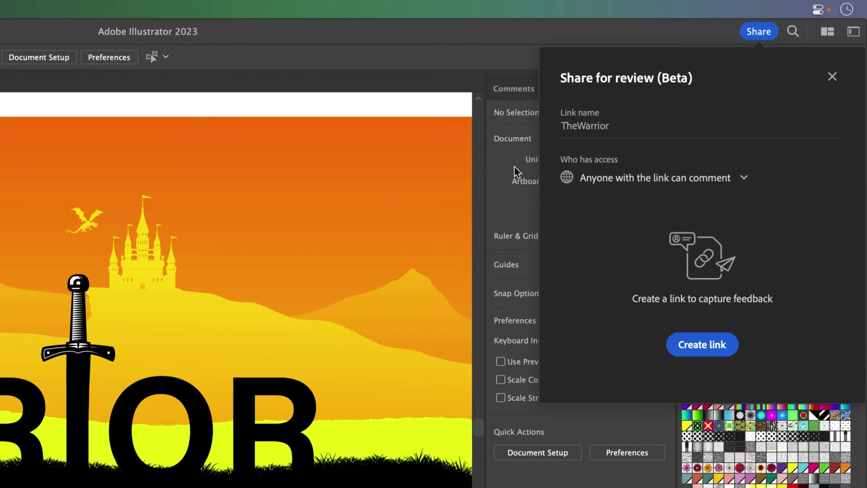
{"action": "left_click", "coordinate": [577, 128]}
{"action": "left_click", "coordinate": [586, 182]}
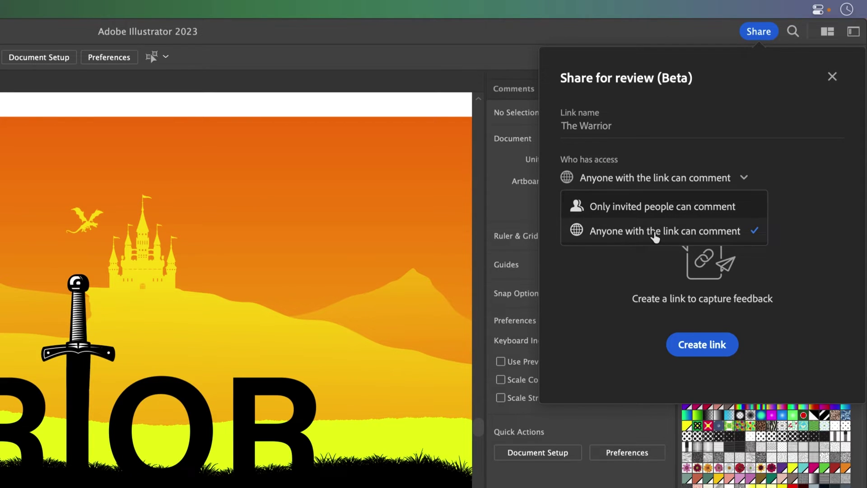
{"action": "left_click", "coordinate": [618, 233]}
{"action": "left_click", "coordinate": [684, 350]}
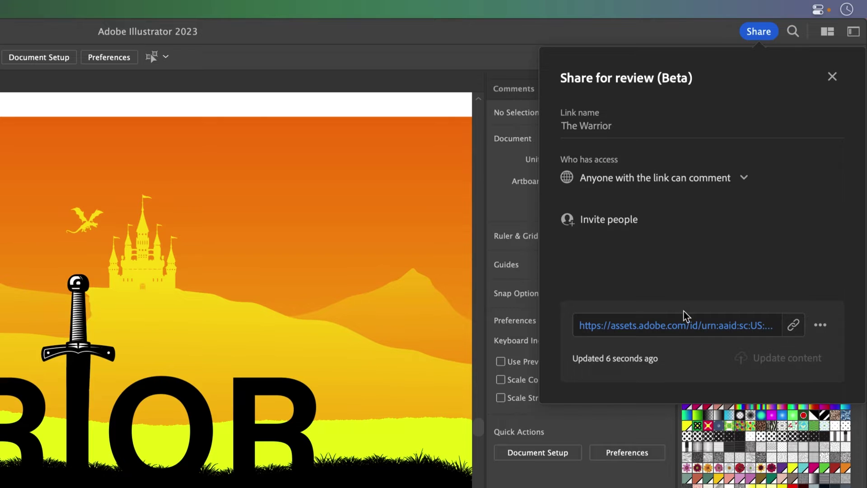
Step: Check the review link's options, then open The Warrior link in Chrome
{"action": "left_click", "coordinate": [820, 325]}
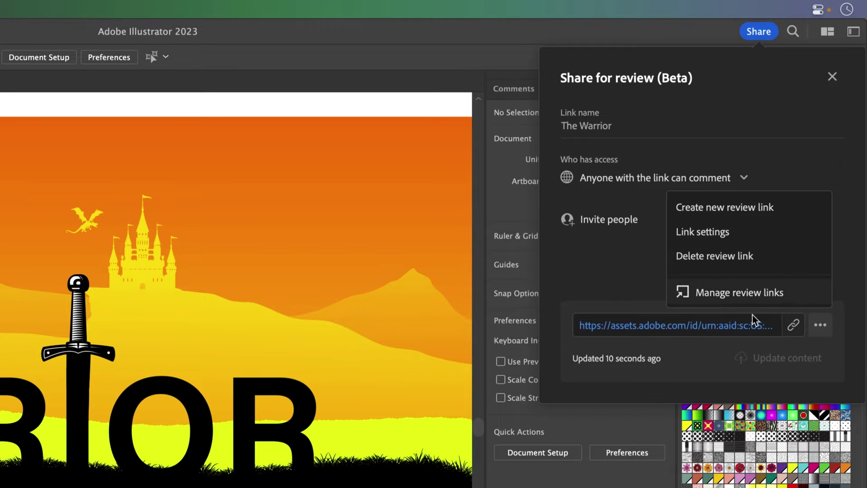
{"action": "left_click", "coordinate": [680, 326]}
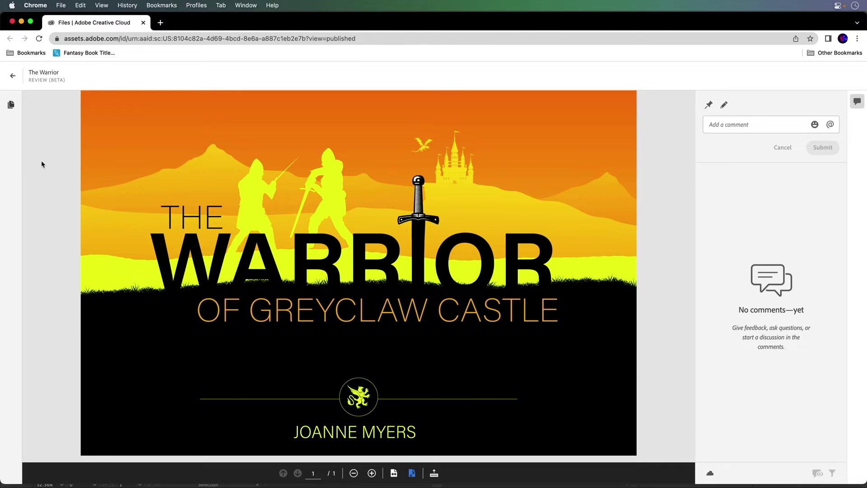
Step: Post the comment 'What do you think of the design? Love It?' on the cover
{"action": "left_click", "coordinate": [766, 124]}
{"action": "type", "text": "Wh"}
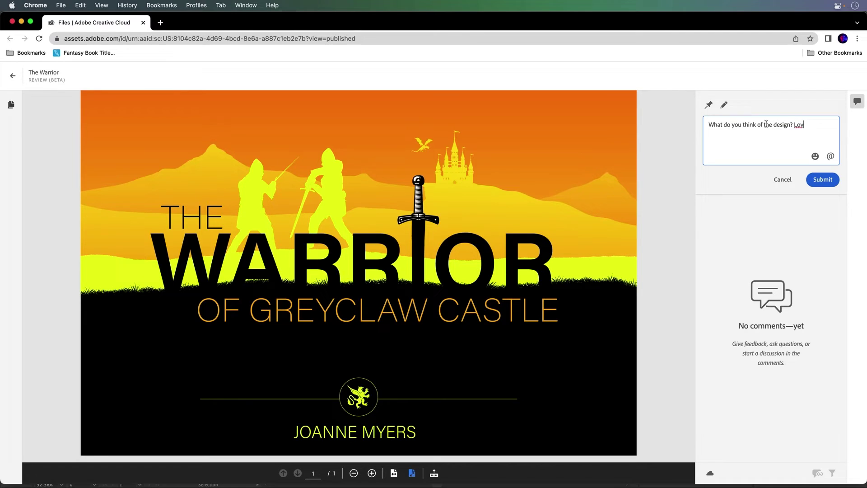
{"action": "left_click", "coordinate": [816, 179]}
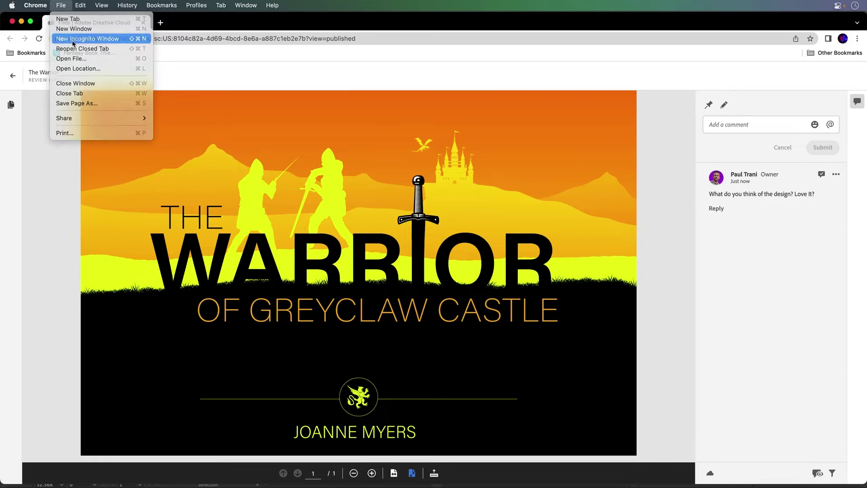
Step: From an incognito window, post 'Can you change the color?' under a guest display name
{"action": "left_click", "coordinate": [73, 38]}
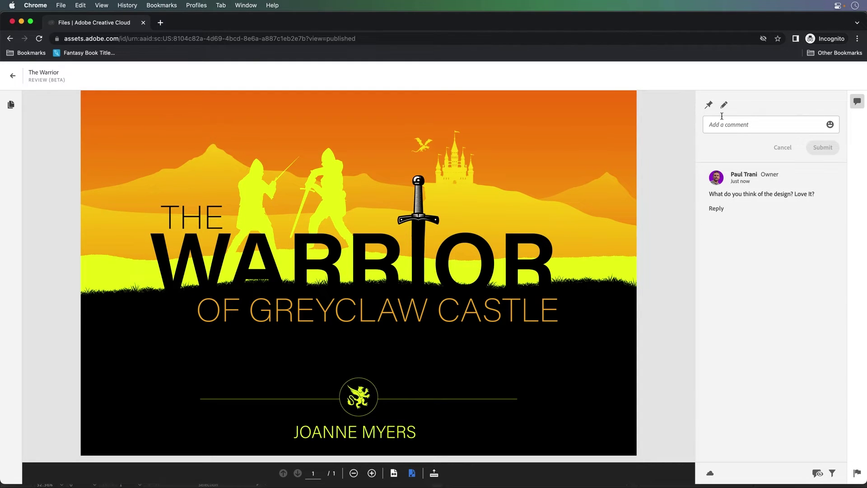
{"action": "left_click", "coordinate": [727, 124]}
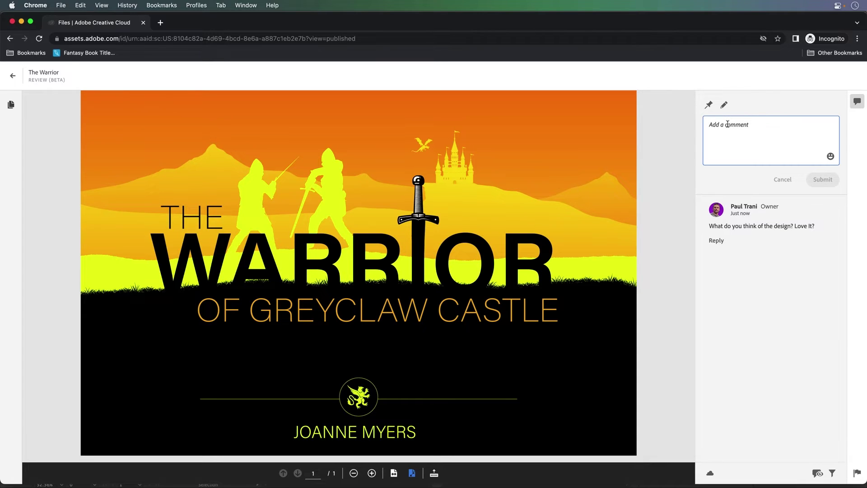
{"action": "type", "text": "c"}
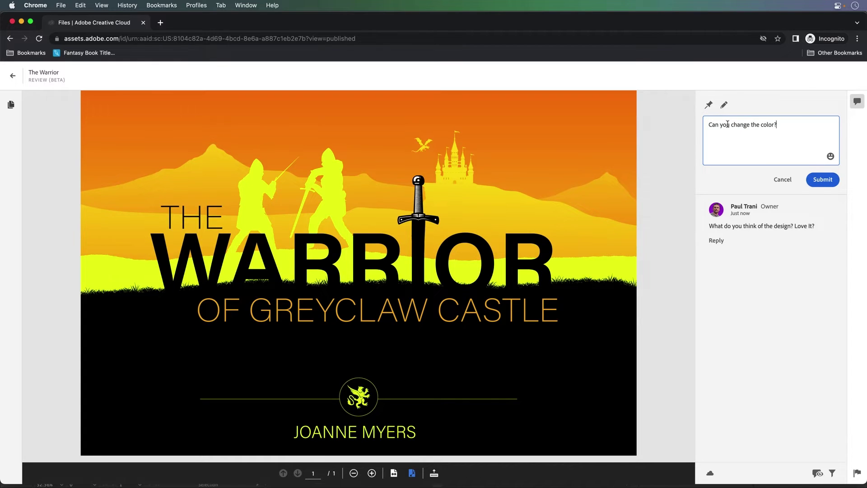
{"action": "left_click", "coordinate": [822, 180]}
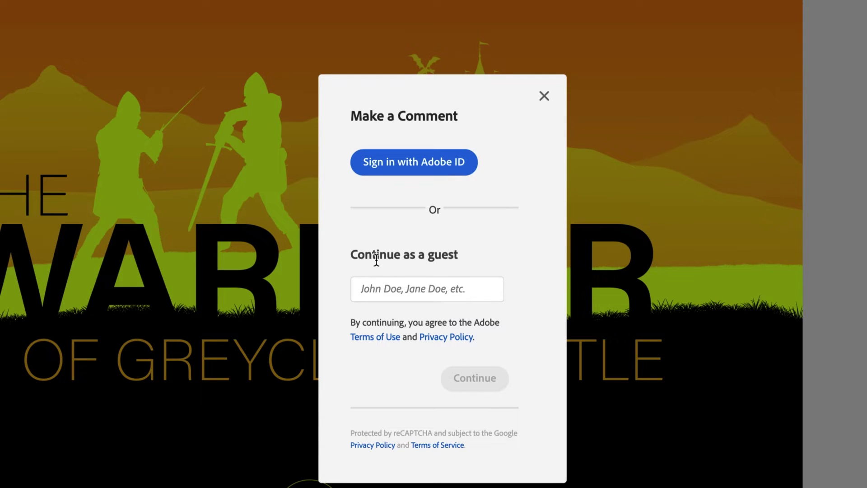
{"action": "left_click", "coordinate": [388, 293]}
{"action": "type", "text": "Th"}
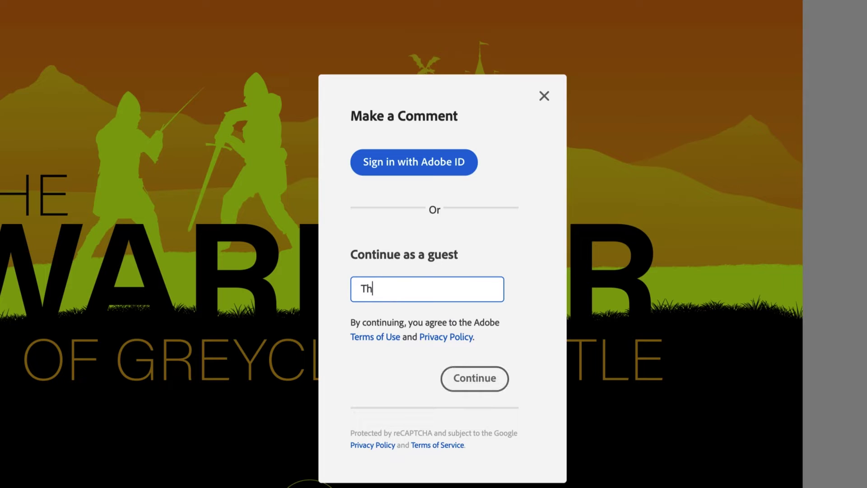
{"action": "type", "text": "e Boss"}
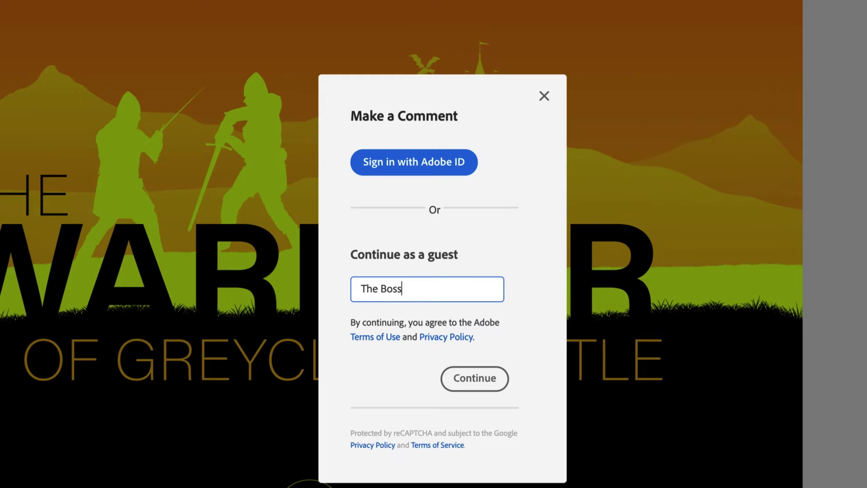
{"action": "left_click", "coordinate": [470, 378]}
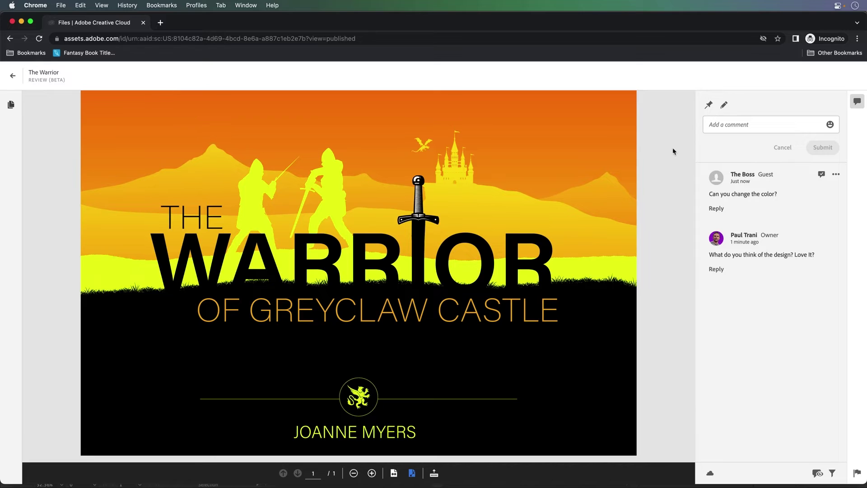
Step: Post 'Move this up' with a freehand circle drawn around the WARRIOR title
{"action": "left_click", "coordinate": [722, 123]}
{"action": "type", "text": "Move this up"}
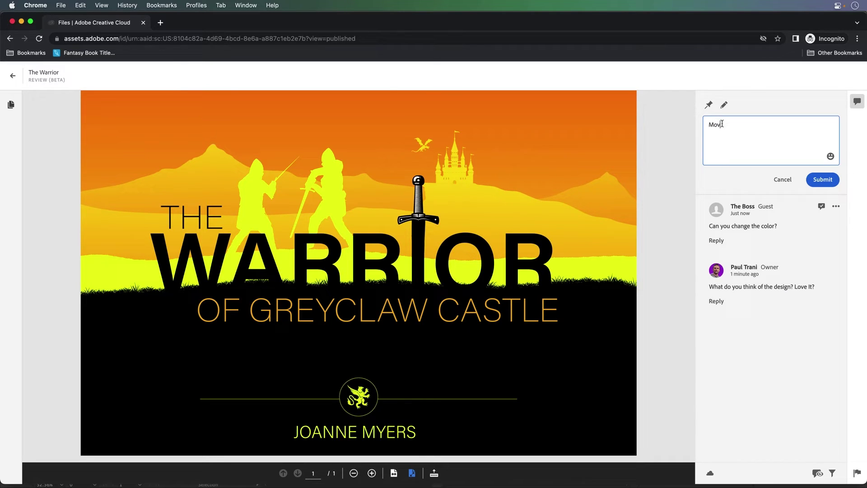
{"action": "left_click", "coordinate": [709, 105]}
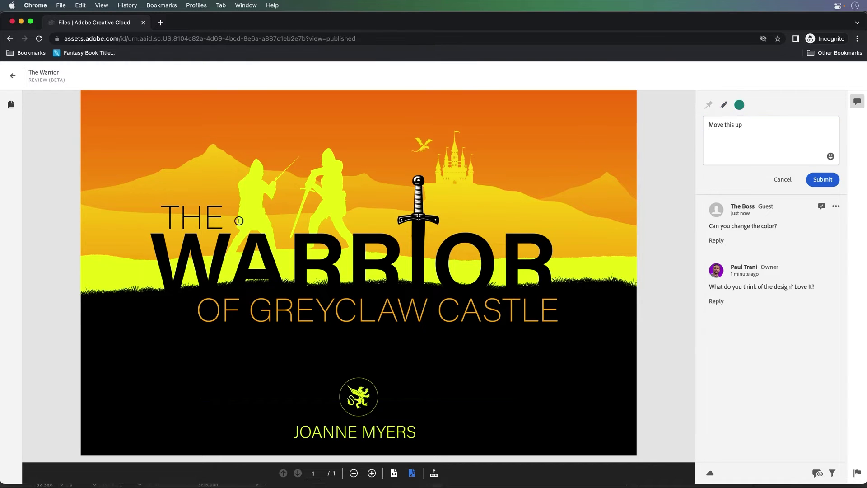
{"action": "mouse_move", "coordinate": [141, 231]}
{"action": "left_mouse_down"}
{"action": "mouse_move", "coordinate": [526, 229]}
{"action": "mouse_move", "coordinate": [581, 261]}
{"action": "mouse_move", "coordinate": [499, 297]}
{"action": "mouse_move", "coordinate": [217, 289]}
{"action": "mouse_move", "coordinate": [141, 269]}
{"action": "mouse_move", "coordinate": [147, 230]}
{"action": "mouse_move", "coordinate": [161, 235]}
{"action": "left_mouse_up"}
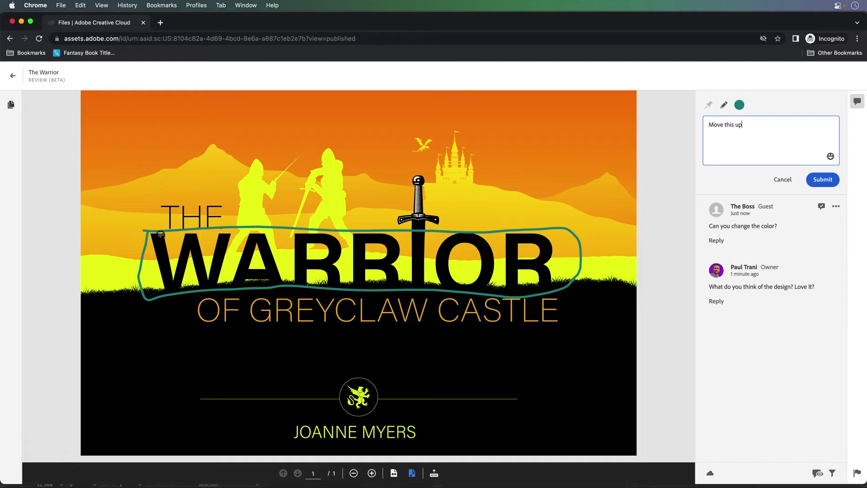
{"action": "left_click", "coordinate": [822, 179]}
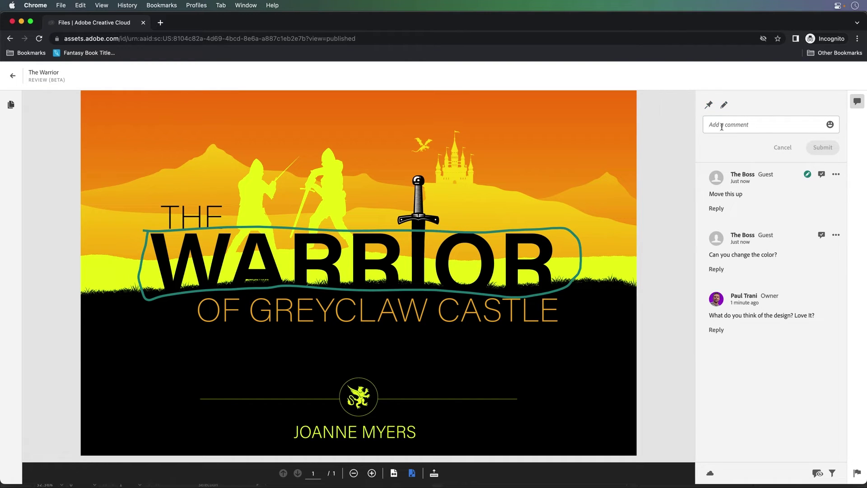
Step: Post 'Align this with the text above.' pinned at the end of the subtitle
{"action": "left_click", "coordinate": [721, 127]}
{"action": "type", "text": "Align this with the text above."}
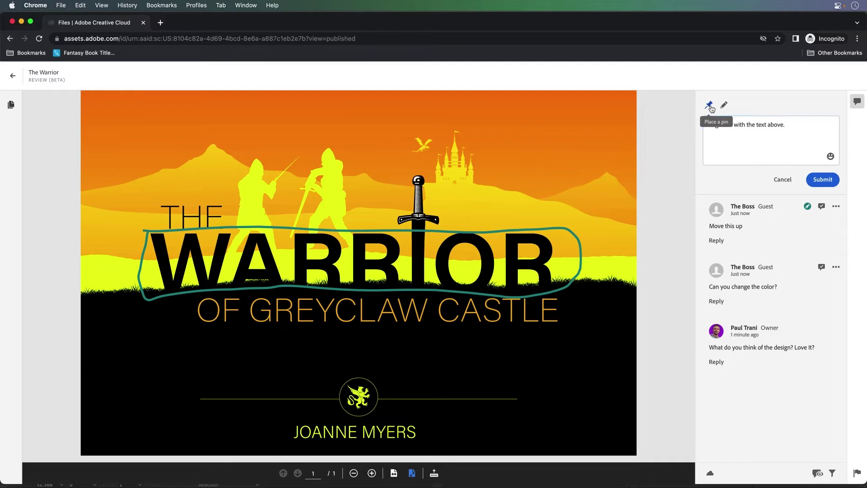
{"action": "left_click", "coordinate": [709, 105]}
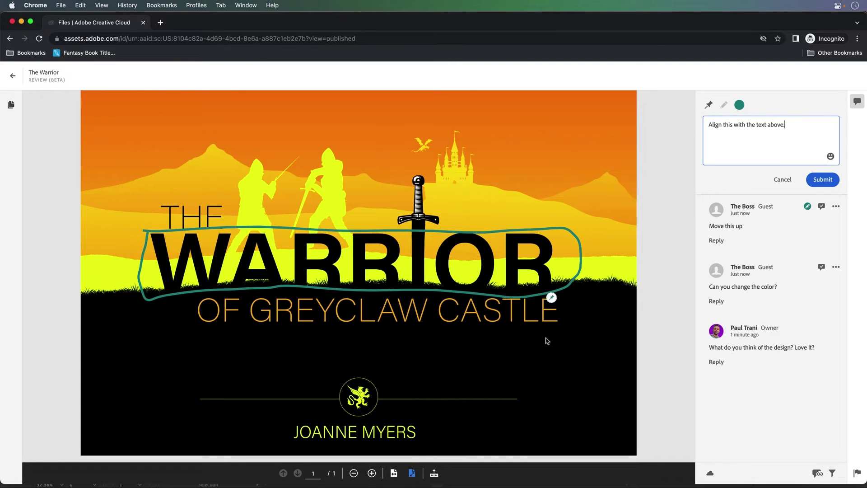
{"action": "key", "text": "Return"}
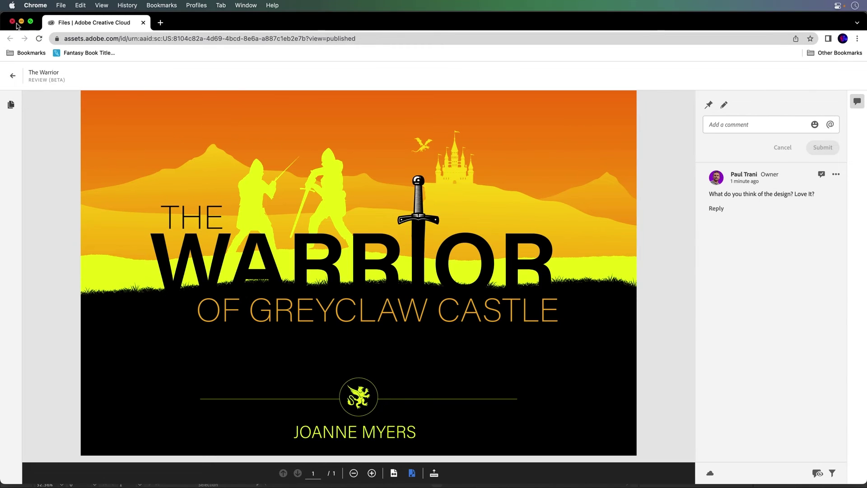
Step: Show the Comments panel in Illustrator, select all artwork, and open Recolor Artwork
{"action": "left_click", "coordinate": [21, 22]}
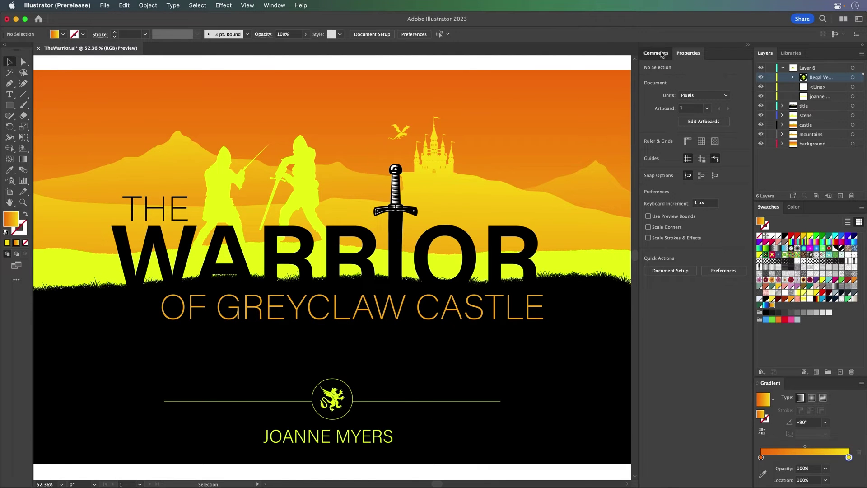
{"action": "left_click", "coordinate": [662, 54]}
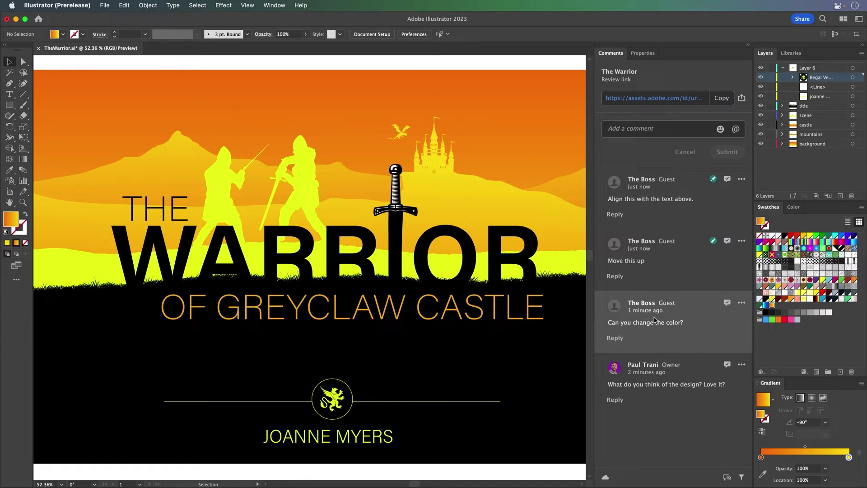
{"action": "key", "text": "super+a"}
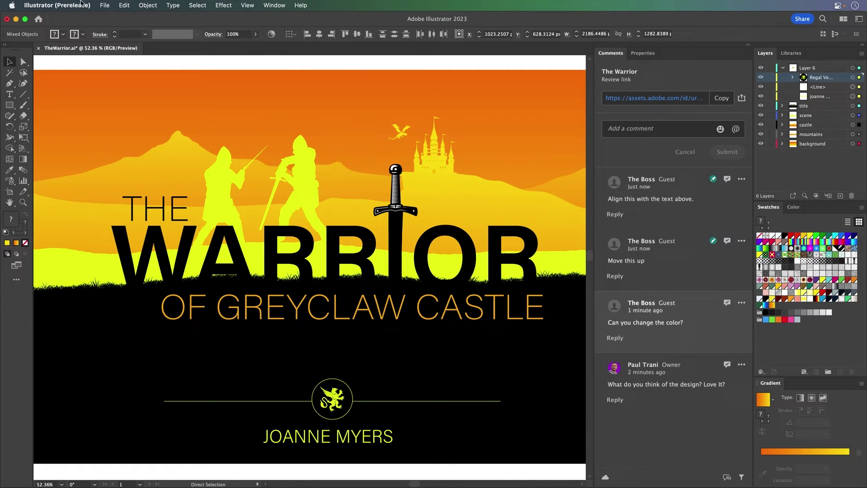
{"action": "left_click", "coordinate": [114, 6]}
{"action": "mouse_move", "coordinate": [138, 183]}
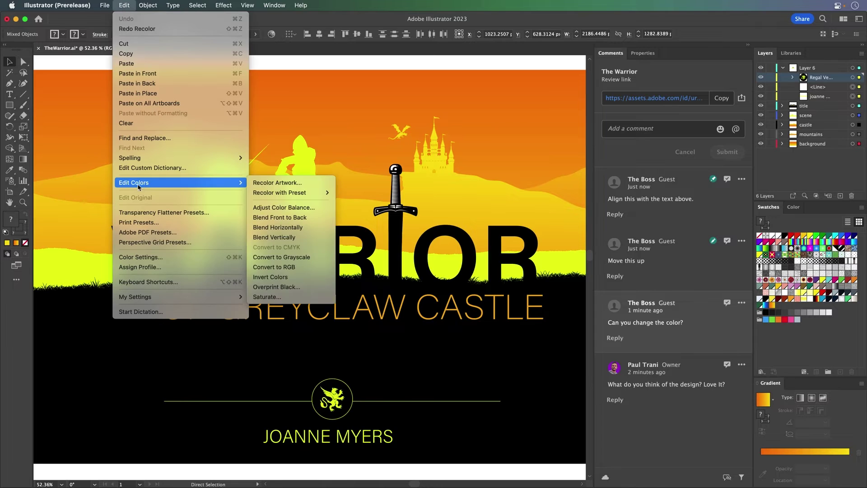
{"action": "left_click", "coordinate": [266, 183]}
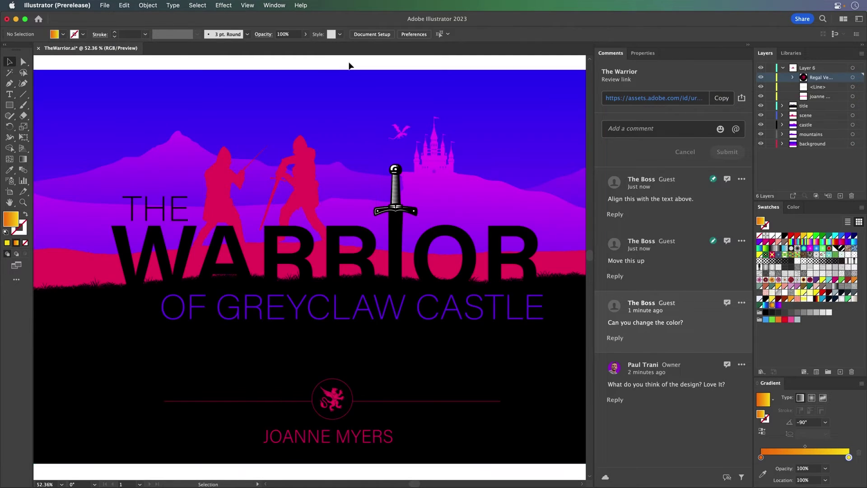
Step: Reply 'changed to a more modern palette.' to the color-change comment
{"action": "left_click", "coordinate": [615, 338]}
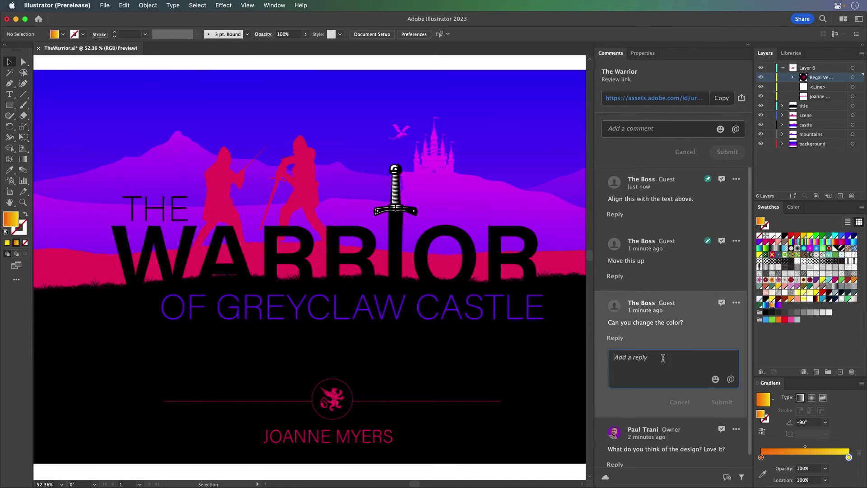
{"action": "type", "text": "chang"}
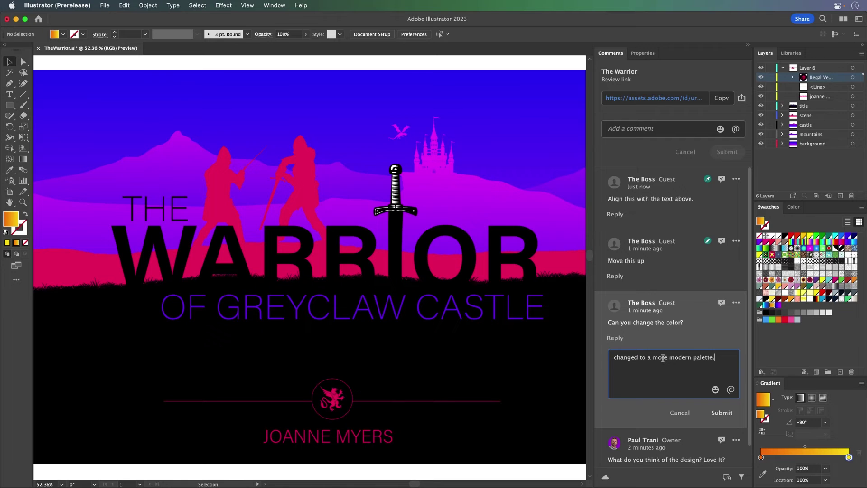
{"action": "type", "text": "ed to a more modern palette."}
{"action": "left_click", "coordinate": [722, 413]}
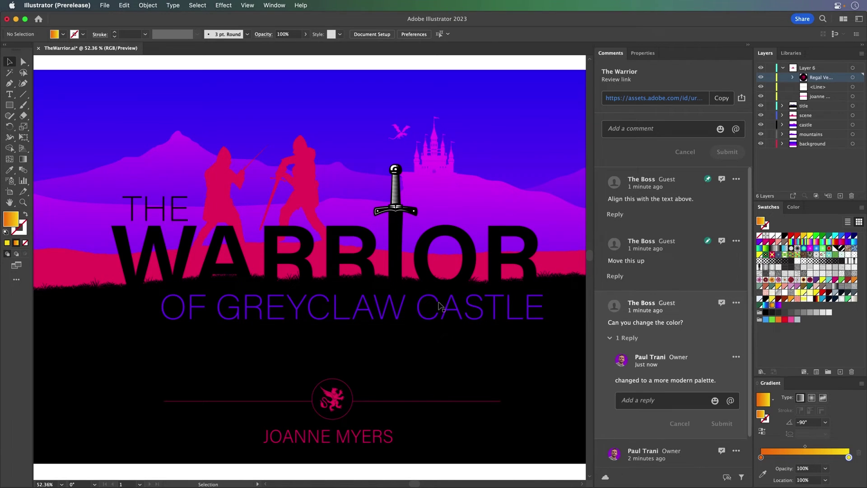
Step: Nudge the WARRIOR title group up, from Y 537.6868 to 522.6868, guided by the comment markup
{"action": "left_click", "coordinate": [648, 264]}
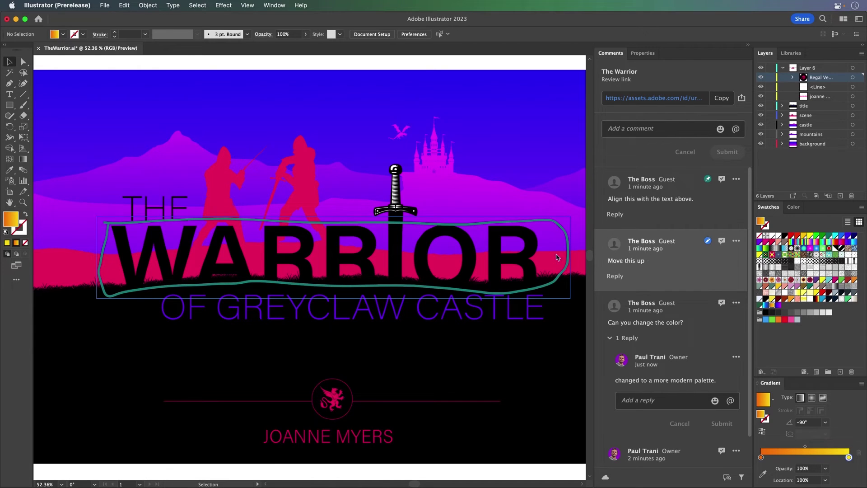
{"action": "left_click", "coordinate": [500, 257]}
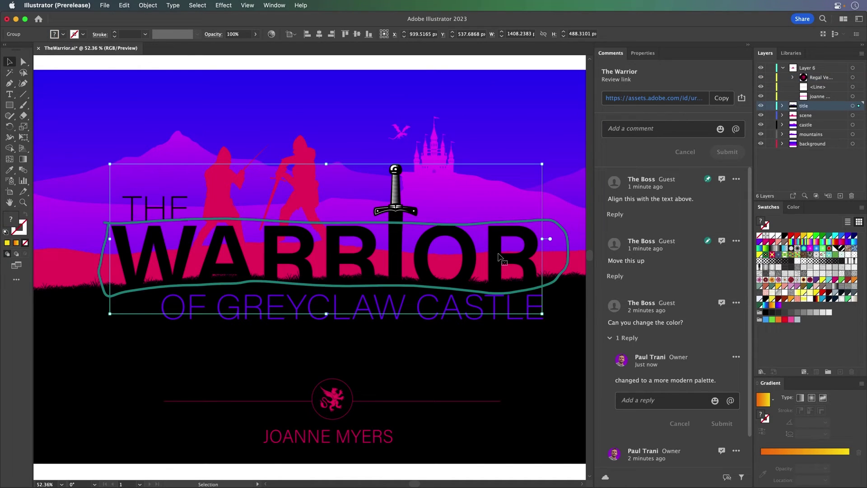
{"action": "left_click", "coordinate": [725, 477]}
{"action": "left_click", "coordinate": [319, 66]}
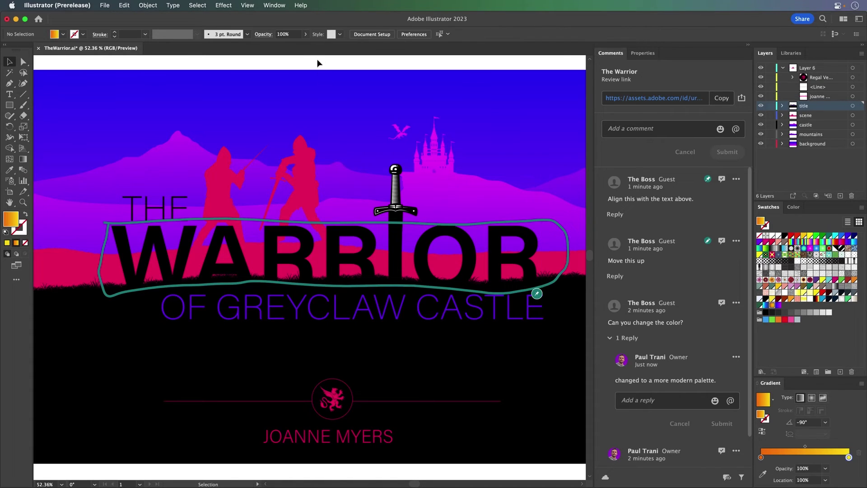
{"action": "left_click", "coordinate": [728, 478]}
{"action": "left_click", "coordinate": [424, 260]}
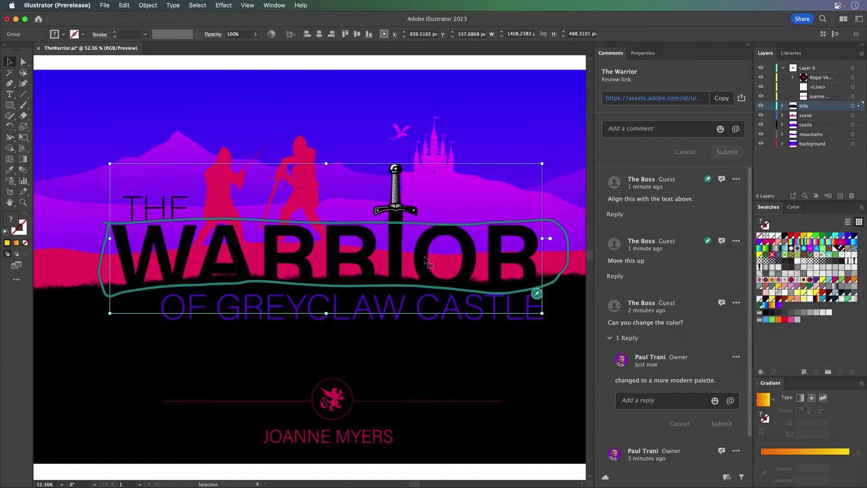
{"action": "key", "text": "Up"}
{"action": "key", "text": "Up"}
{"action": "key", "text": "Up"}
{"action": "key", "text": "Up"}
{"action": "key", "text": "Down"}
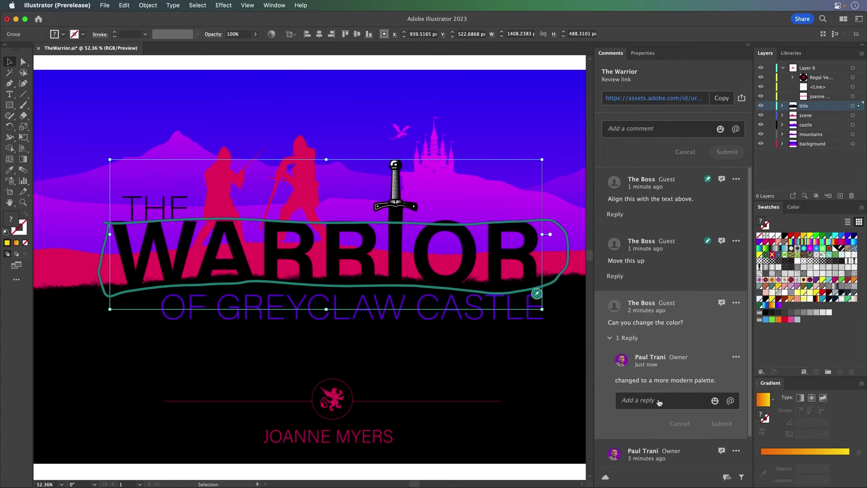
Step: Answer 'Move this up' with 'Done.' and resolve it along with the color-change comment
{"action": "left_click", "coordinate": [615, 276]}
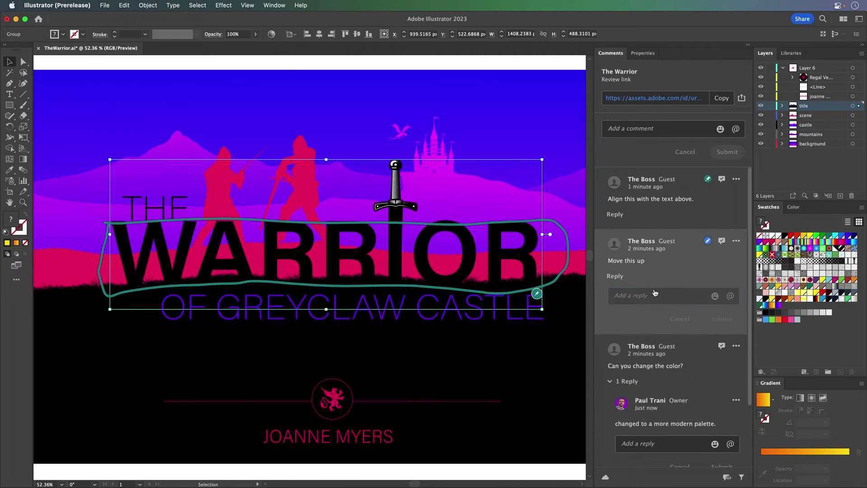
{"action": "left_click", "coordinate": [655, 295]}
{"action": "type", "text": "Done."}
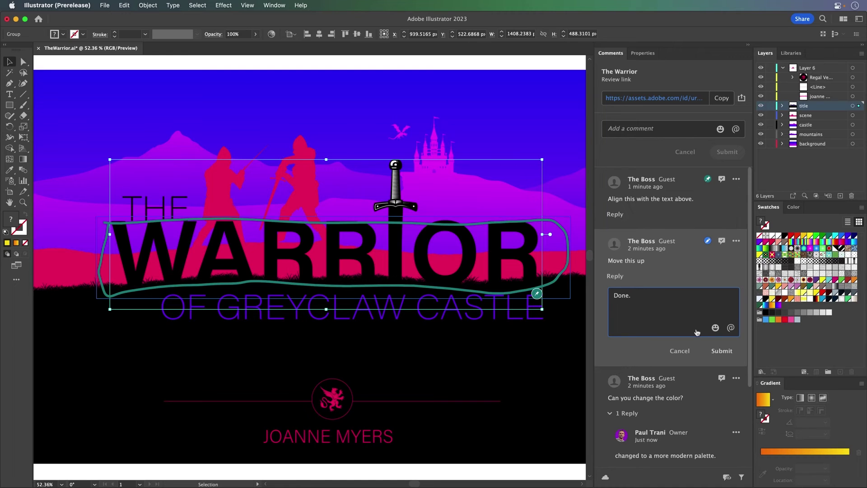
{"action": "left_click", "coordinate": [721, 351]}
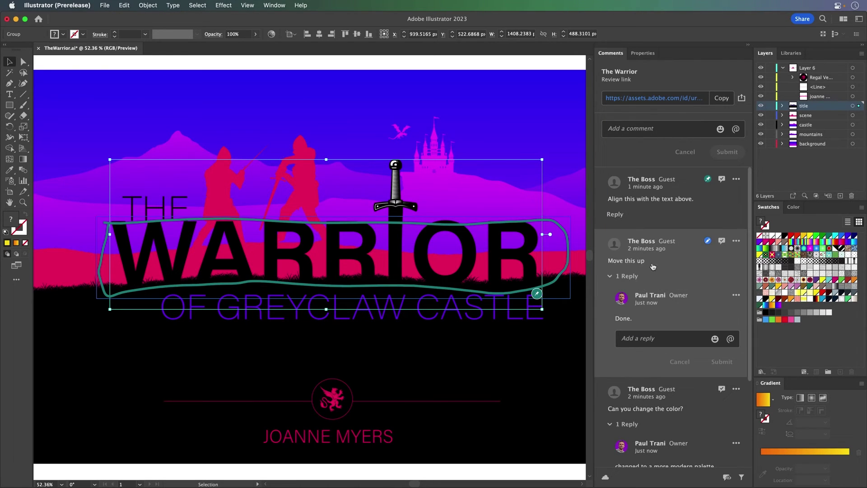
{"action": "left_click", "coordinate": [721, 247]}
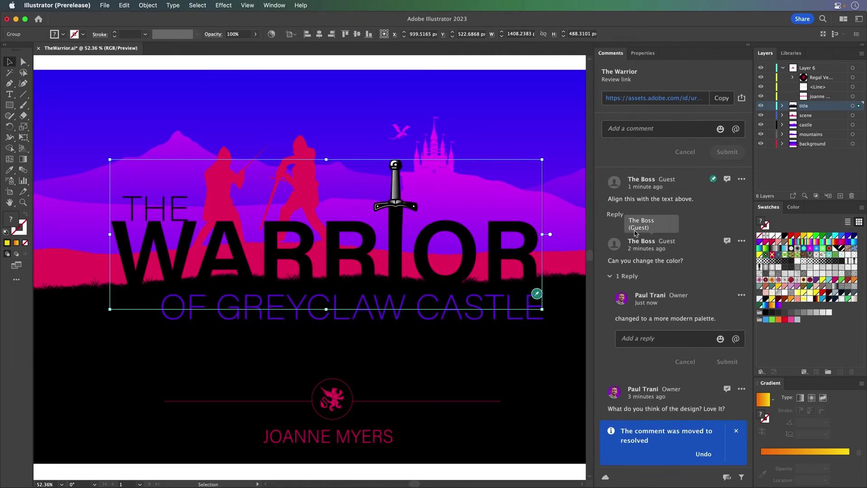
{"action": "left_click", "coordinate": [727, 243]}
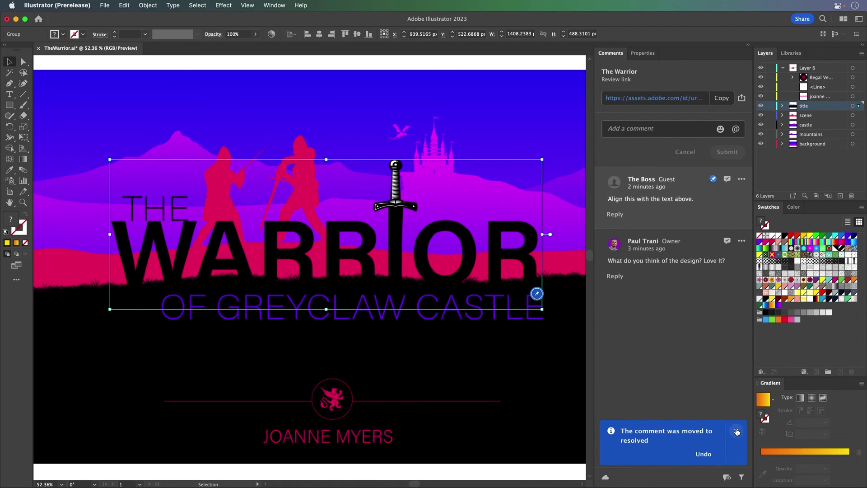
Step: Nudge the OF GREYCLAW CASTLE subtitle two steps left toward WARRIOR, with annotations hidden
{"action": "left_click", "coordinate": [517, 322]}
{"action": "key", "text": "Left"}
{"action": "key", "text": "Left"}
{"action": "key", "text": "Left"}
{"action": "key", "text": "Left"}
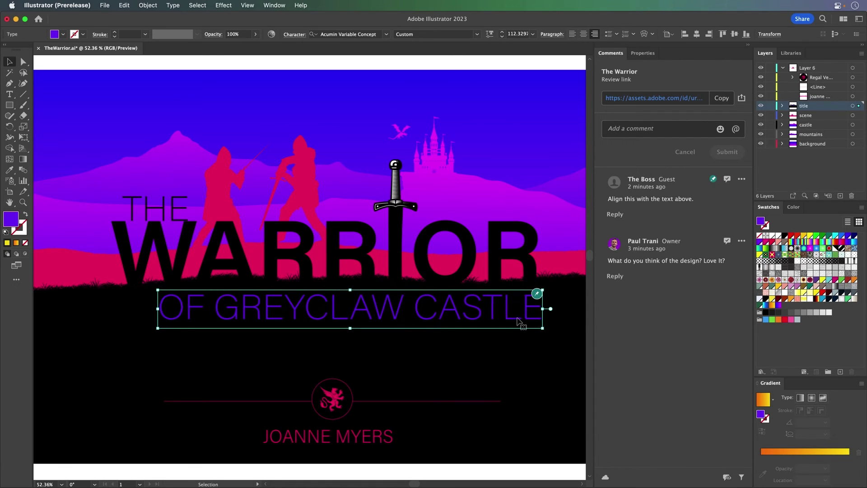
{"action": "left_click", "coordinate": [729, 479]}
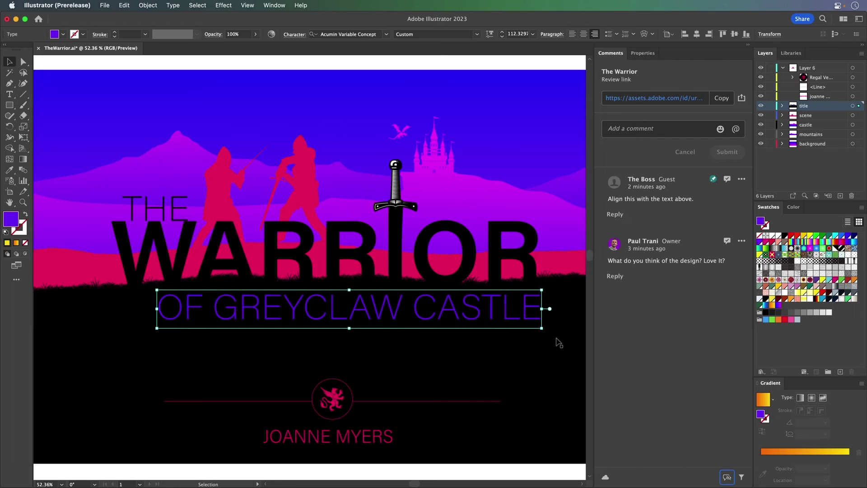
{"action": "key", "text": "Left"}
{"action": "key", "text": "Left"}
{"action": "key", "text": "Left"}
{"action": "key", "text": "Left"}
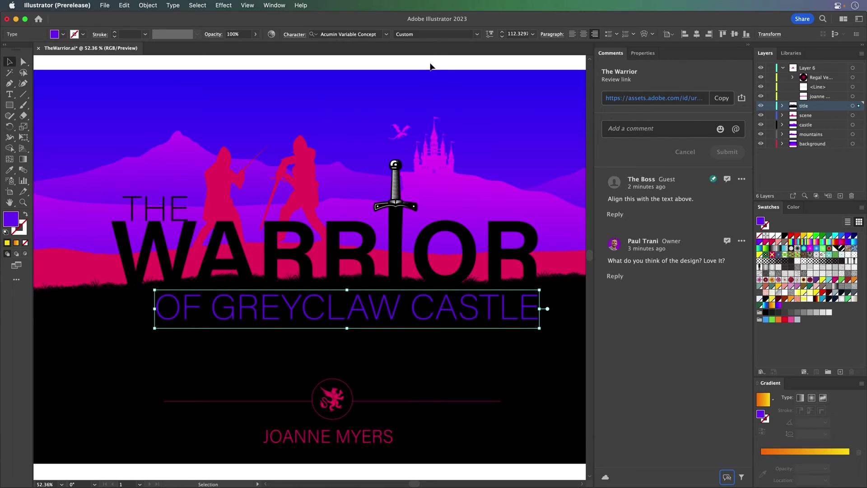
{"action": "left_click", "coordinate": [431, 68]}
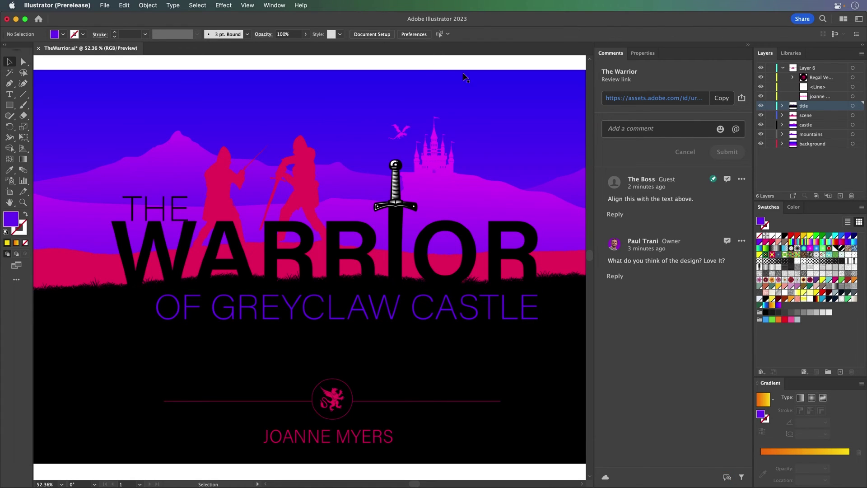
Step: Reply 'done' to 'Align this with the text above.', resolve it, and open Share for review
{"action": "left_click", "coordinate": [628, 201]}
{"action": "left_click", "coordinate": [615, 214]}
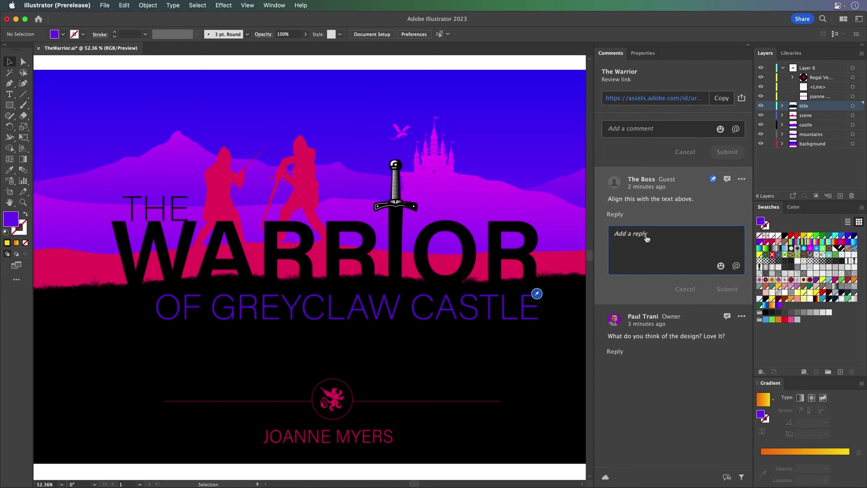
{"action": "type", "text": "done!"}
{"action": "left_click", "coordinate": [724, 289]}
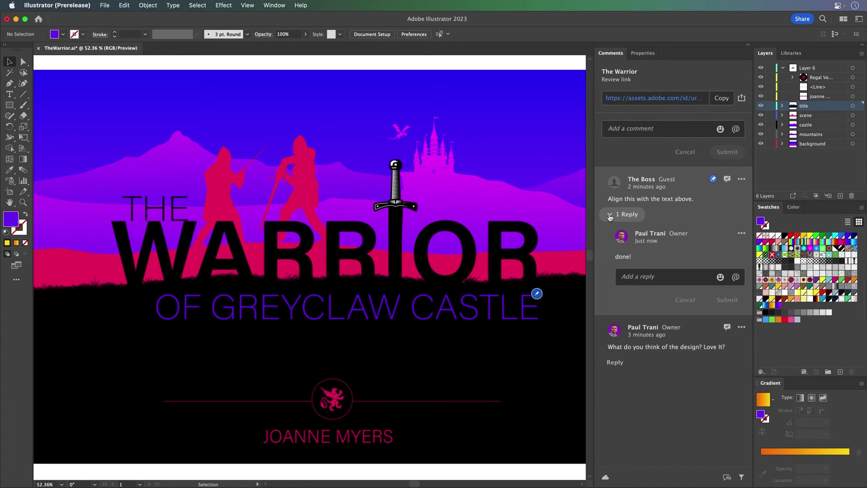
{"action": "left_click", "coordinate": [727, 180]}
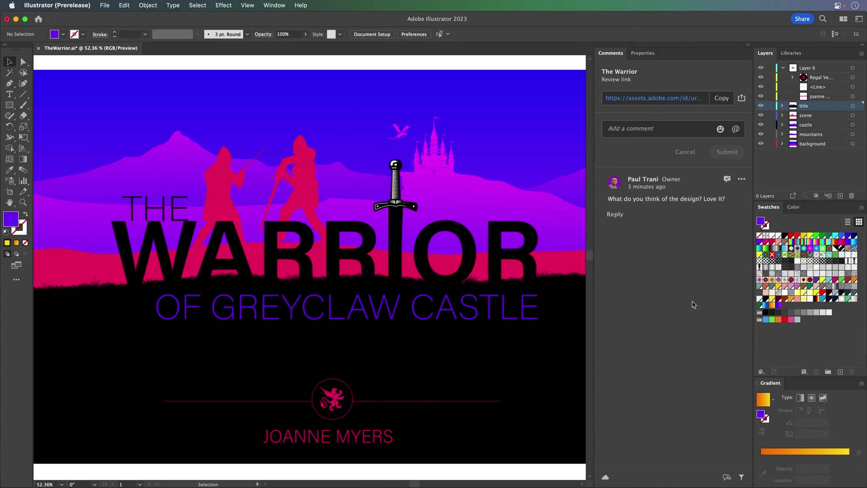
{"action": "left_click", "coordinate": [802, 18]}
{"action": "left_click", "coordinate": [773, 61]}
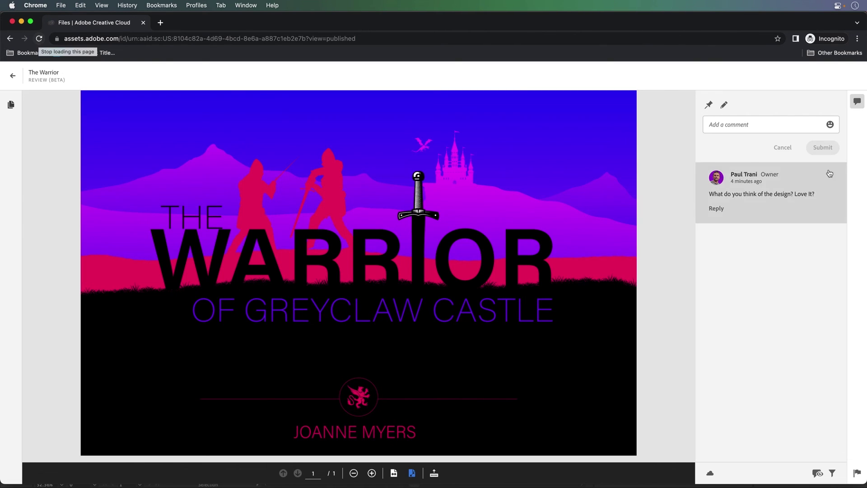
Step: Turn off the current comment filter on the Warrior review page
{"action": "left_click", "coordinate": [818, 472]}
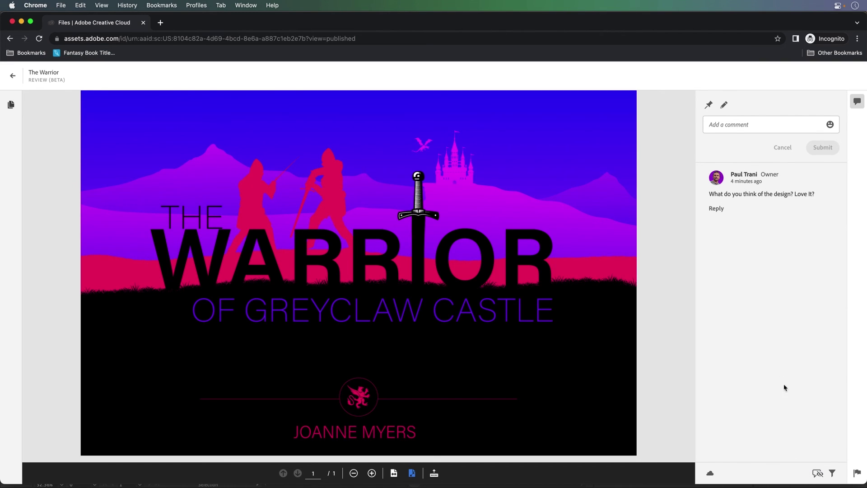
Step: Filter the review comments to Resolved status, showing the three guest comments
{"action": "left_click", "coordinate": [834, 473]}
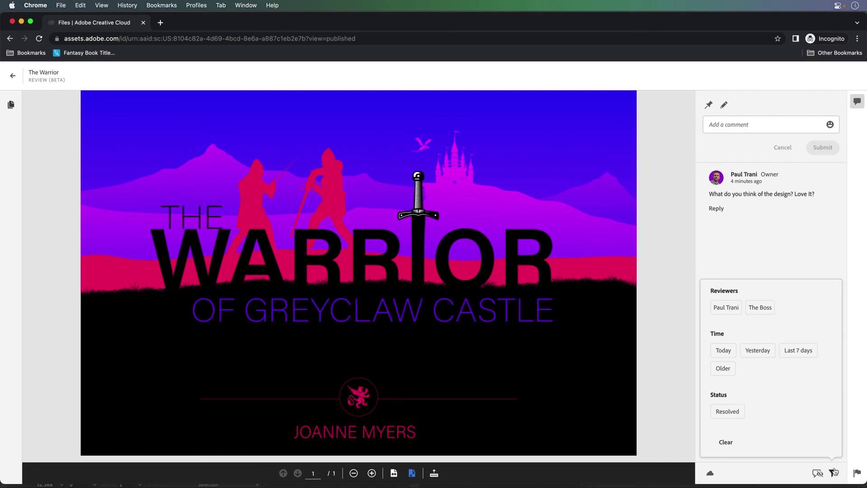
{"action": "left_click", "coordinate": [728, 412]}
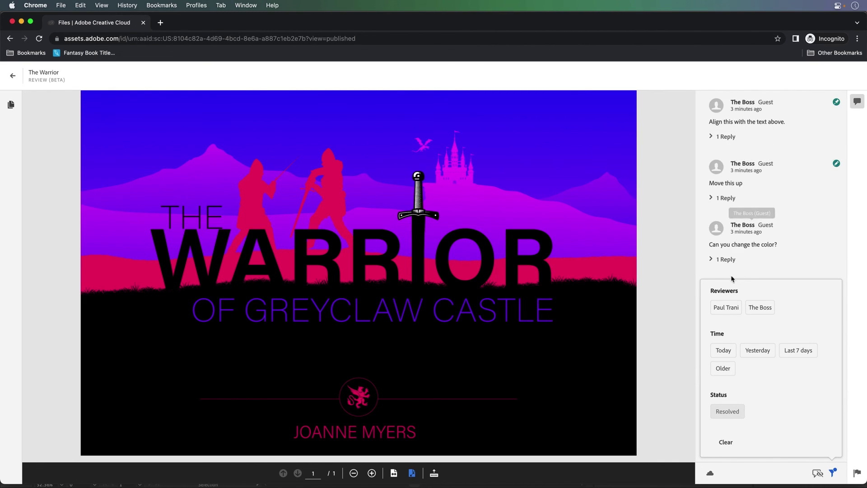
{"action": "left_click", "coordinate": [663, 241]}
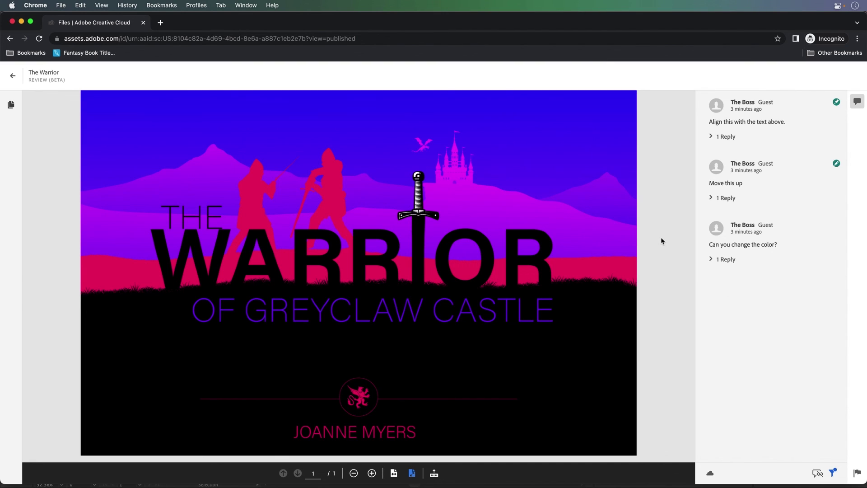